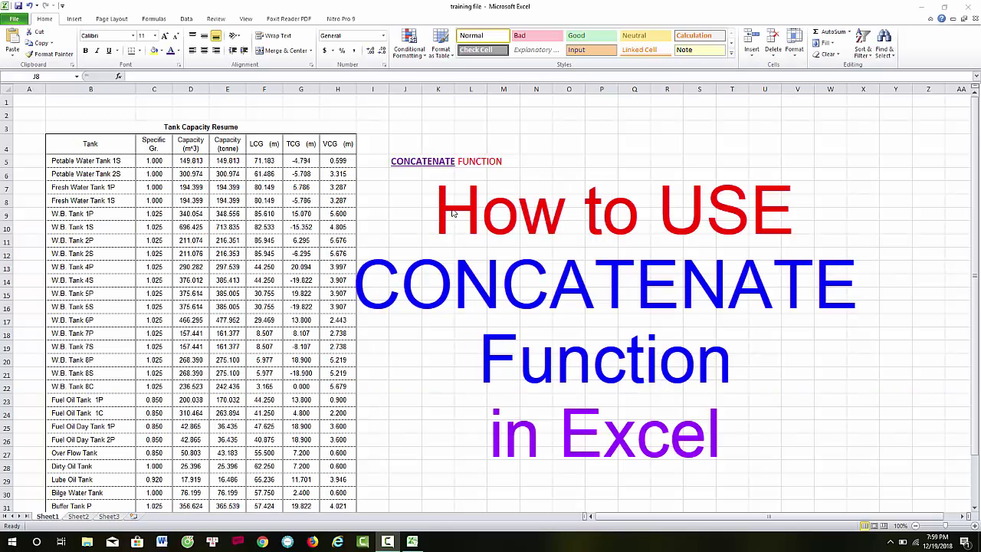
# Select the empty cell J7 beside the tank table to hold the new formula
pyautogui.click(414, 223)
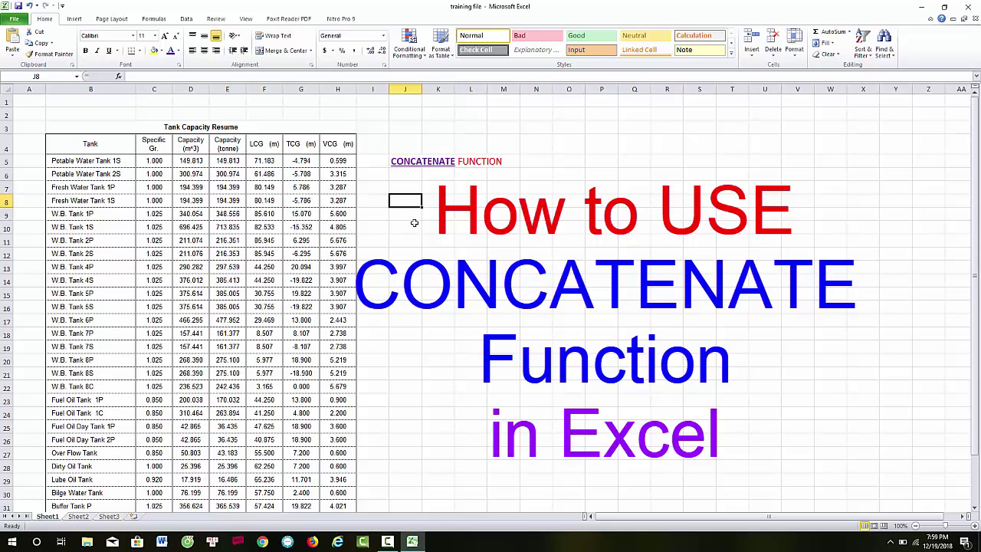
pyautogui.click(396, 162)
pyautogui.click(408, 210)
pyautogui.click(409, 189)
pyautogui.press('Up')
pyautogui.press('Up')
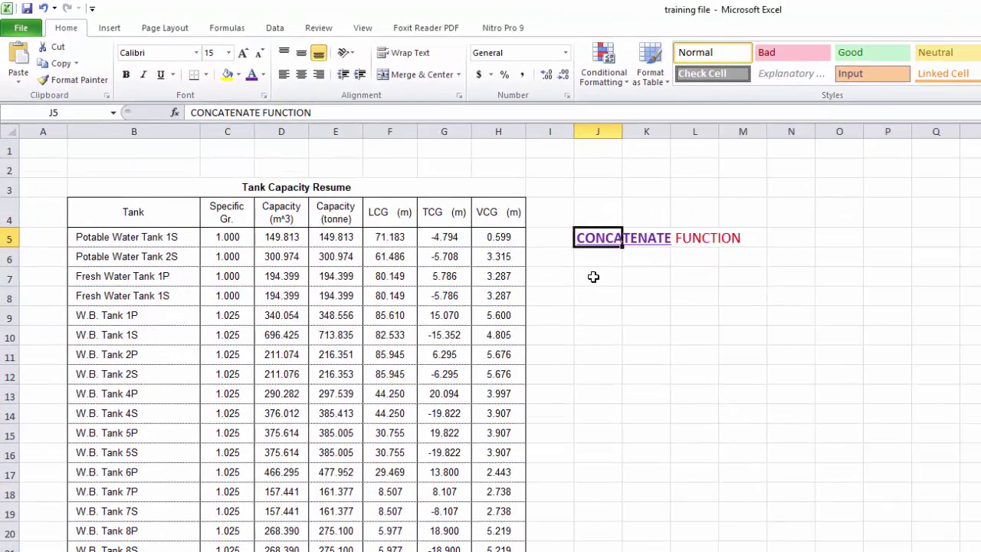
pyautogui.click(593, 277)
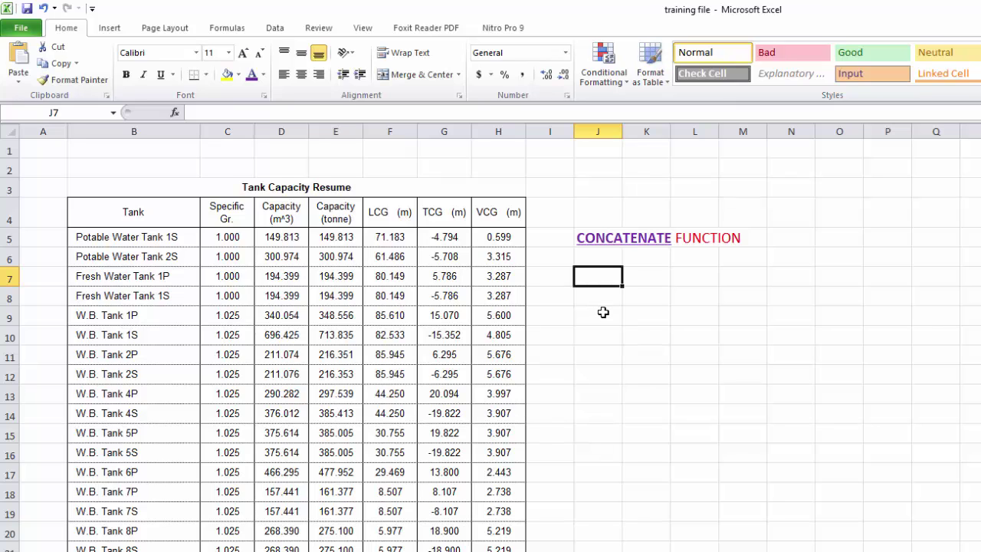
pyautogui.click(113, 239)
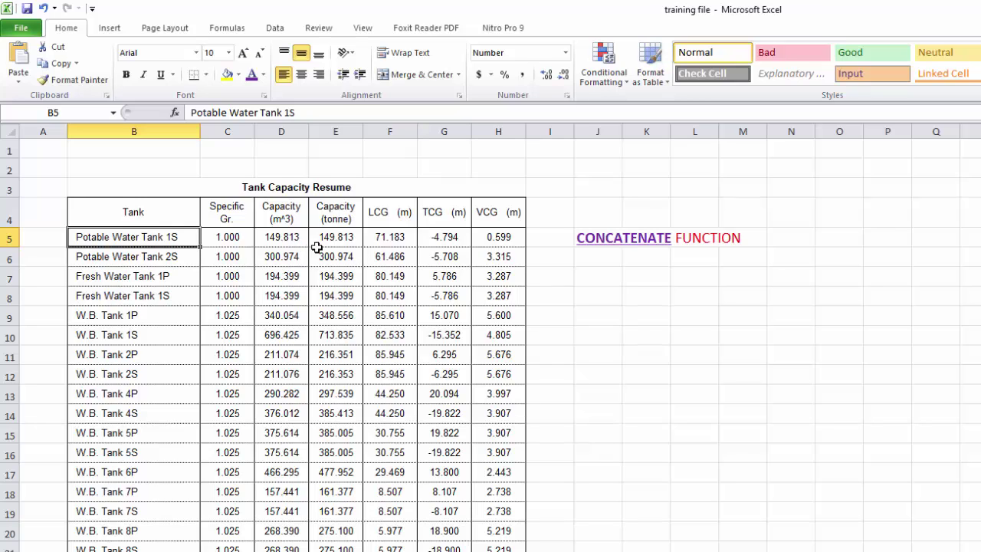
pyautogui.click(638, 301)
pyautogui.click(592, 280)
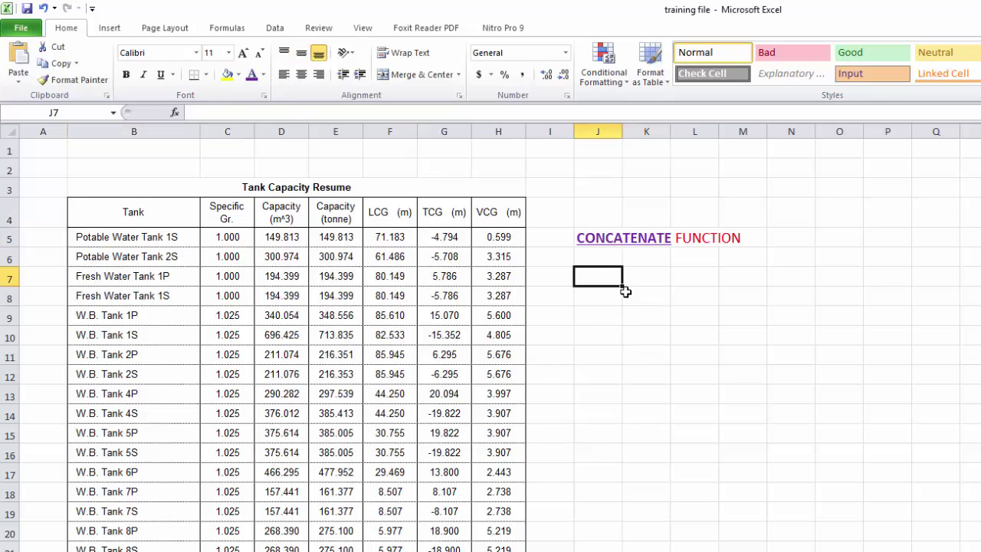
# Enter =CONCATENATE("The LCG of ",B7,": ",F7,"m") in J7, joining tank name and LCG
pyautogui.write('=')
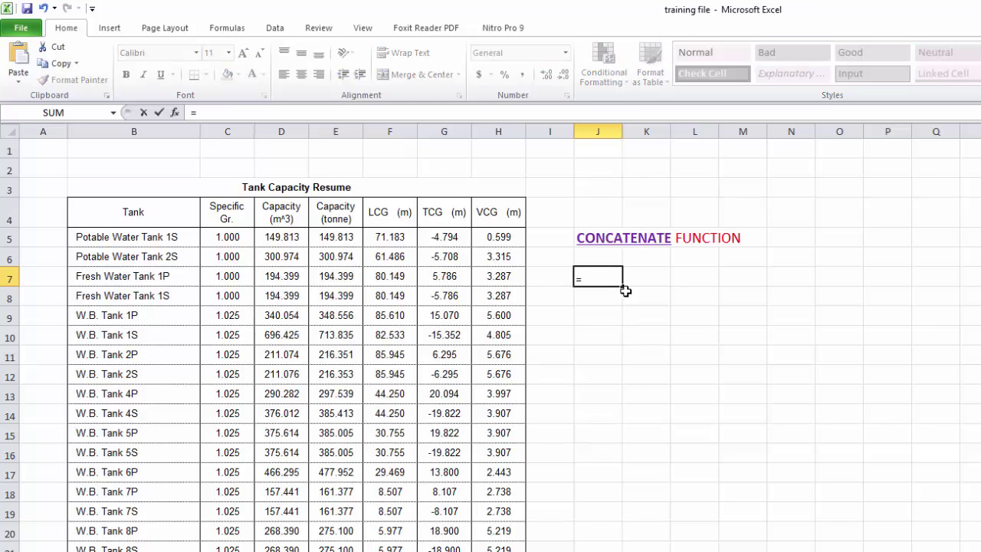
pyautogui.write('conca')
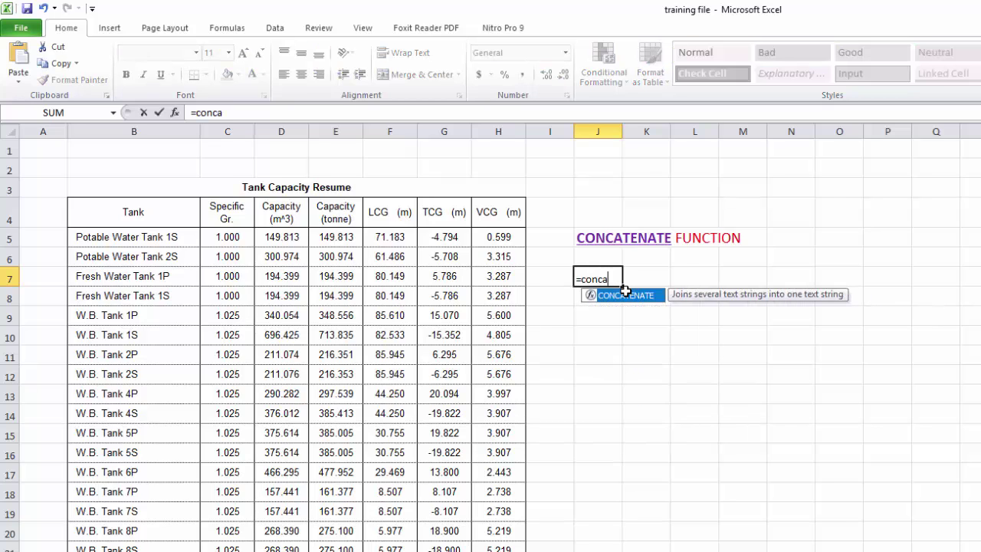
pyautogui.write('tenate')
pyautogui.write('(')
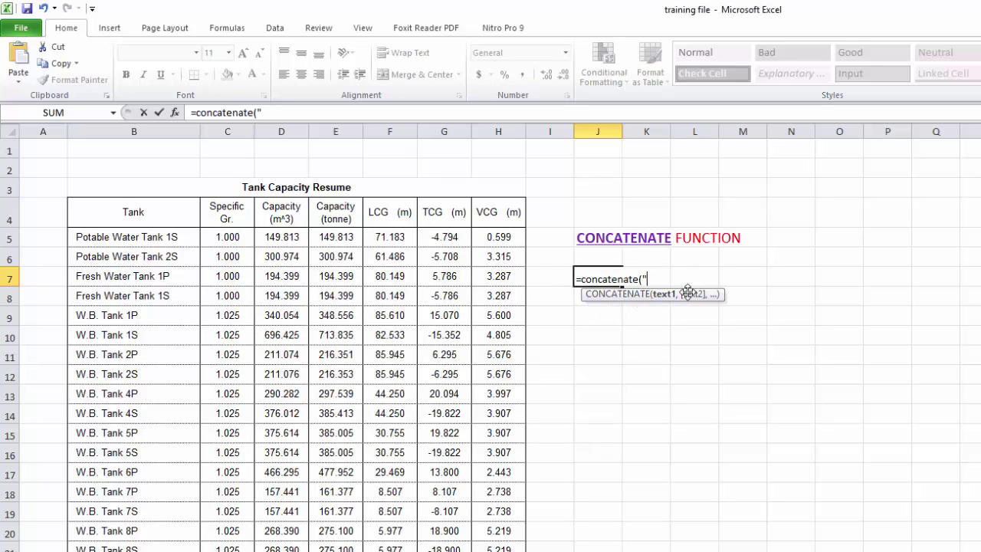
pyautogui.write('THe')
pyautogui.press('BackSpace')
pyautogui.write('he L')
pyautogui.write('CG of')
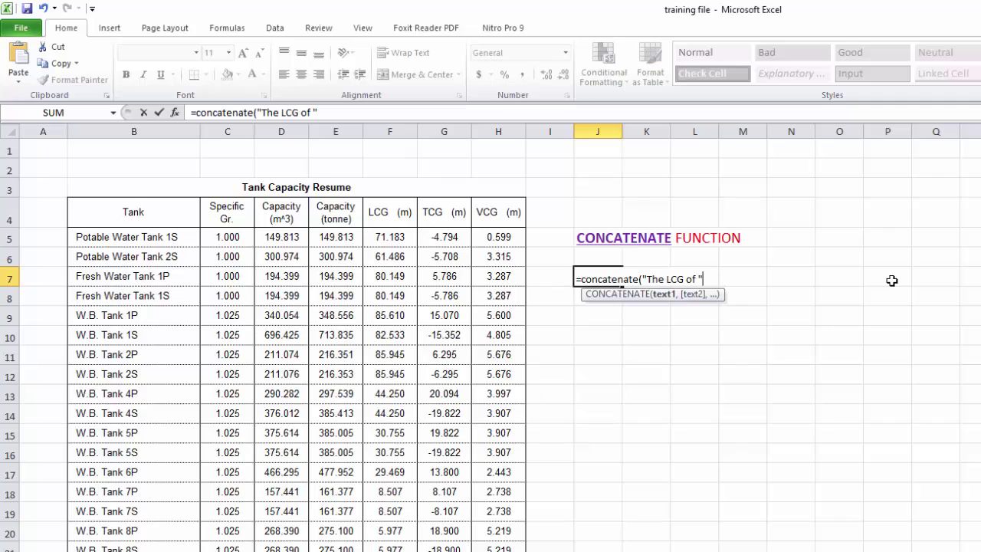
pyautogui.write(',')
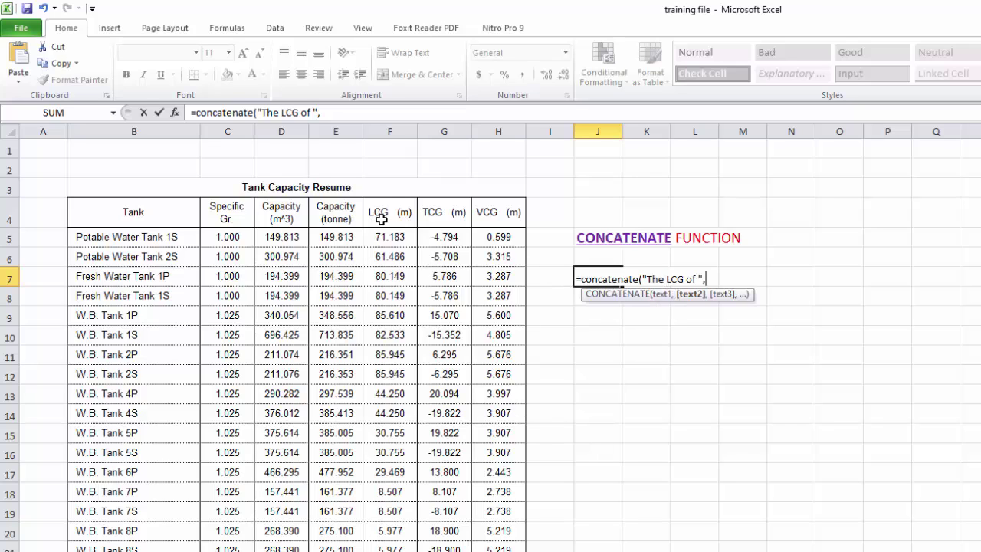
pyautogui.click(96, 279)
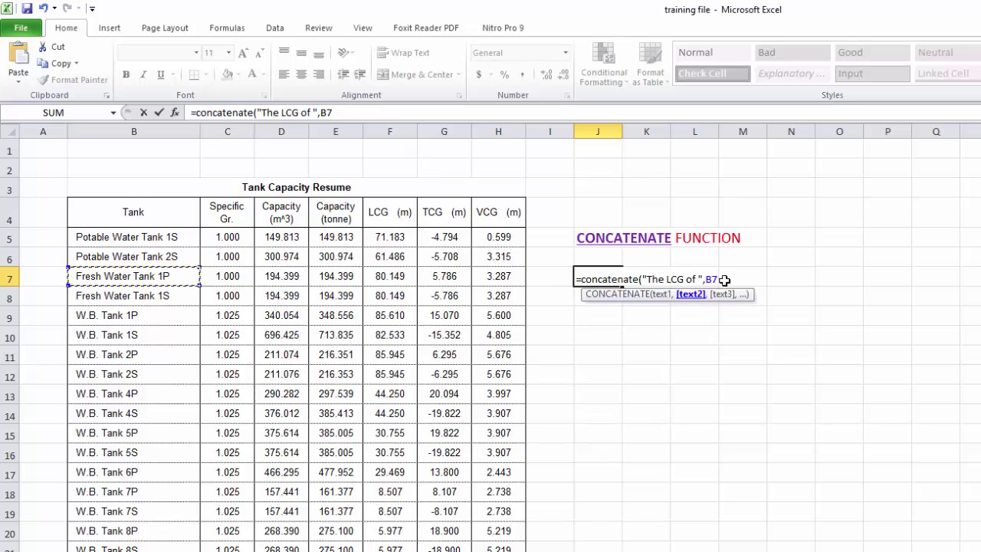
pyautogui.write(',":')
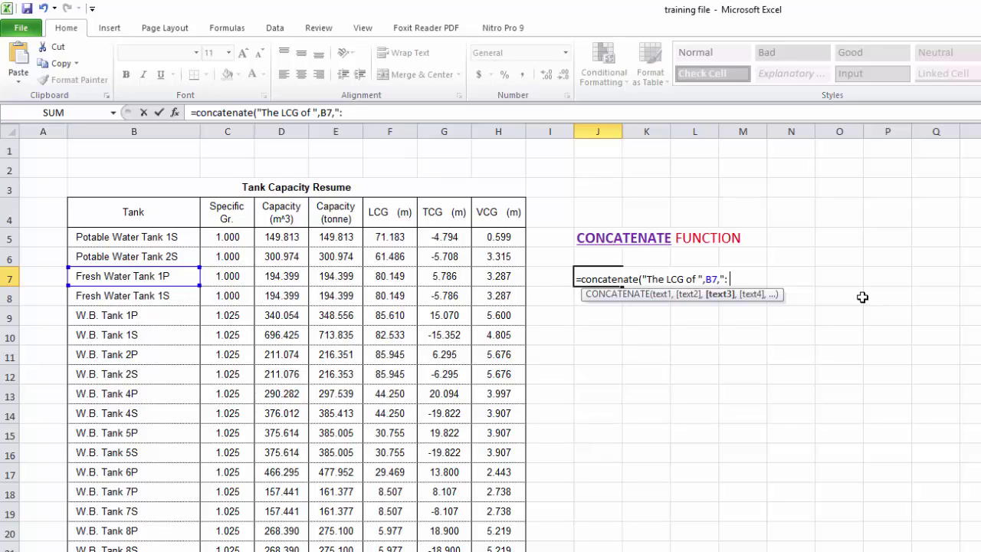
pyautogui.write(',')
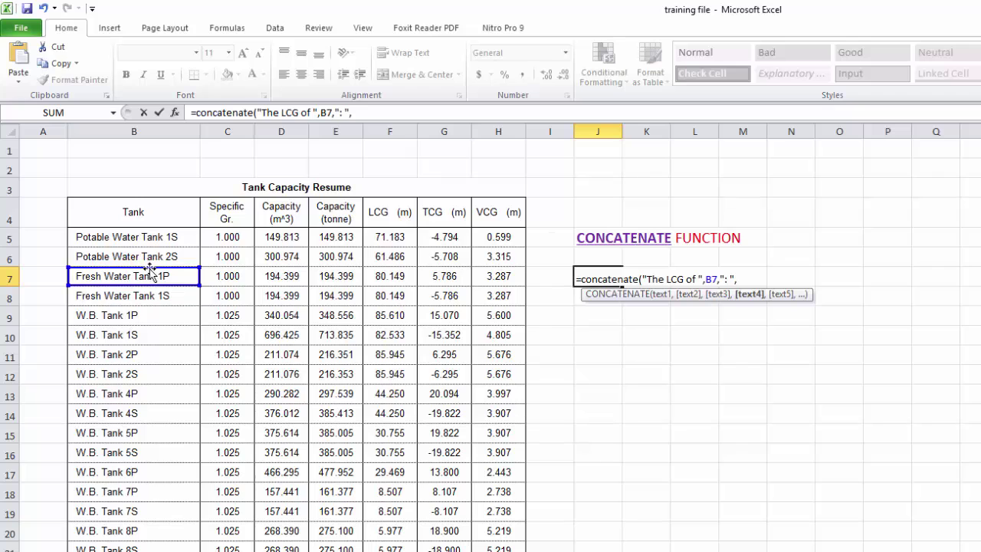
pyautogui.click(391, 279)
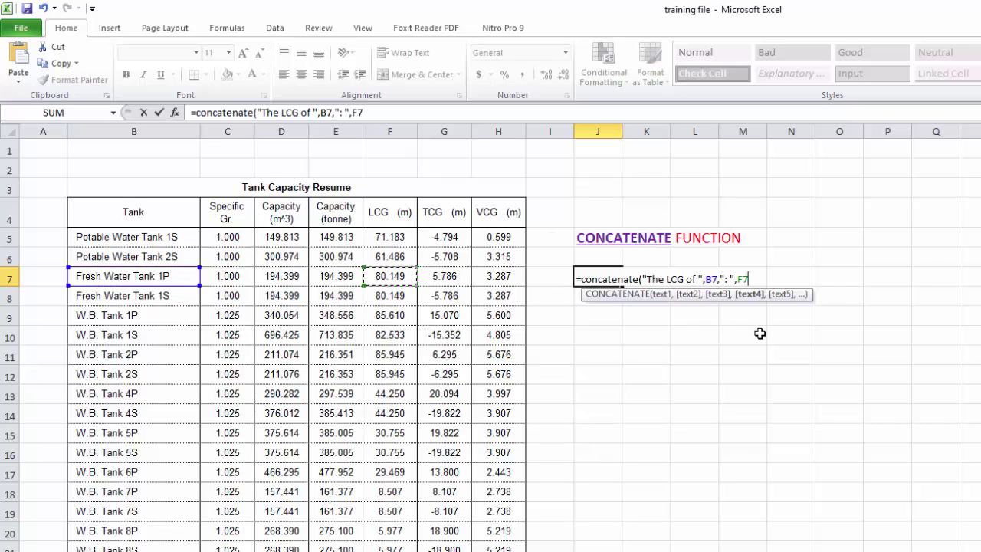
pyautogui.write(', "')
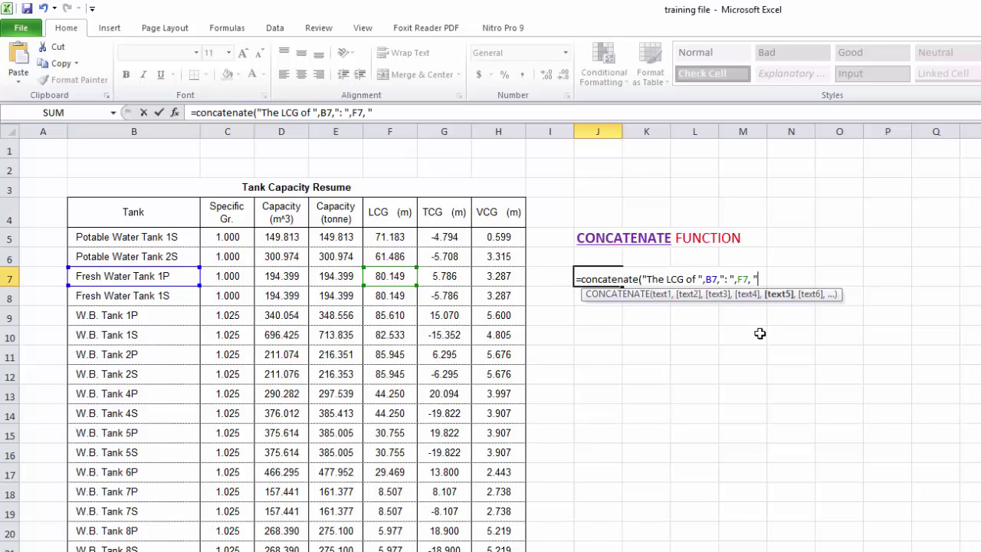
pyautogui.write('m')
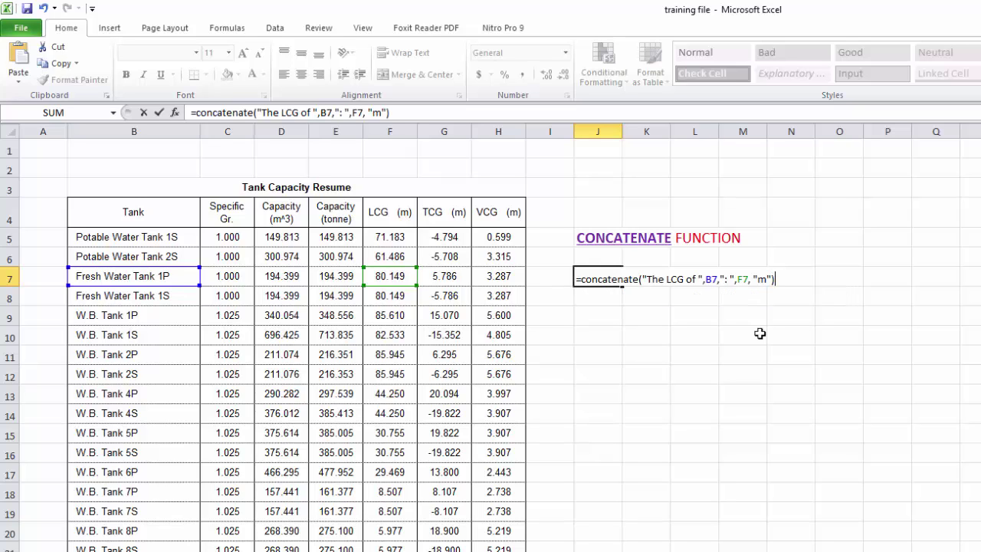
pyautogui.press('Return')
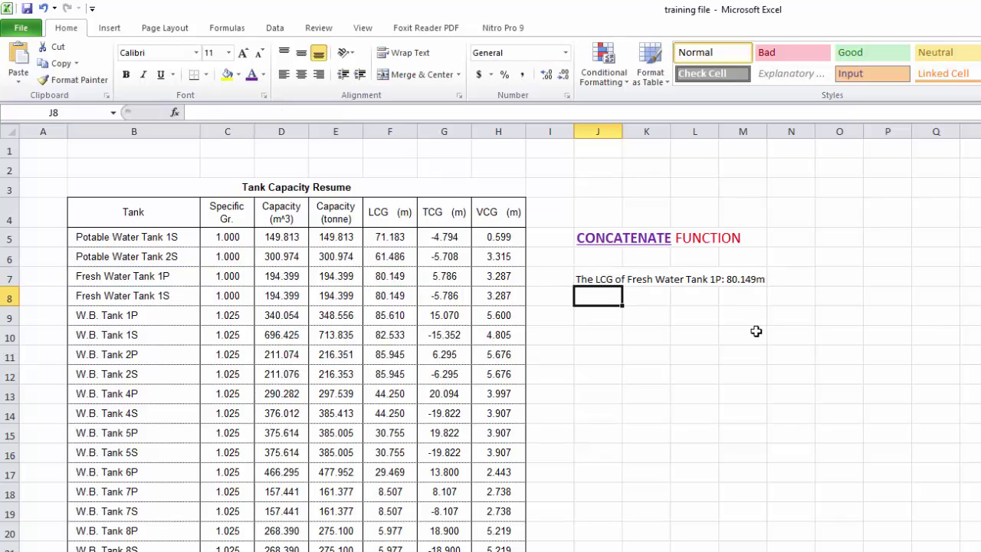
# Insert a space before 'm' in J7's formula so it shows '80.149 m'
pyautogui.click(591, 279)
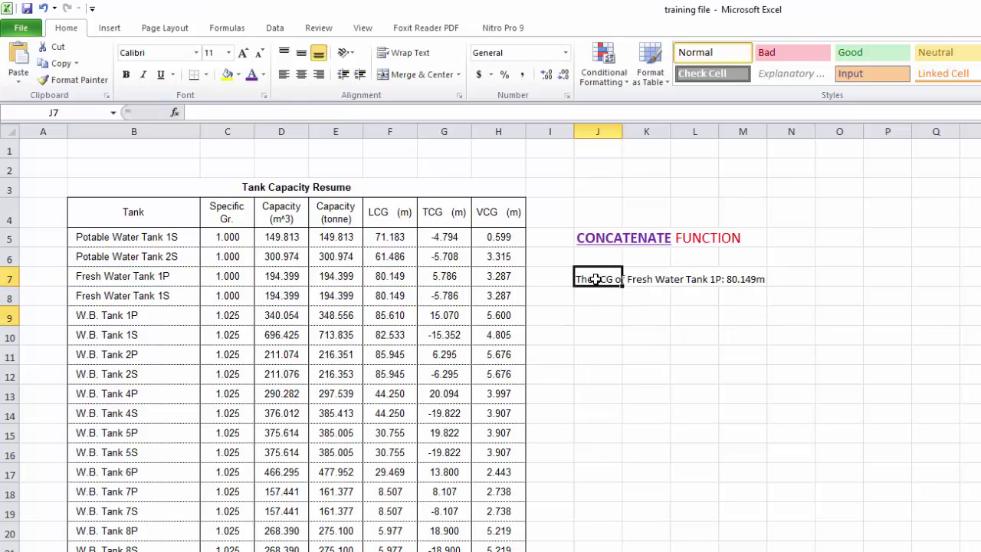
pyautogui.doubleClick(587, 278)
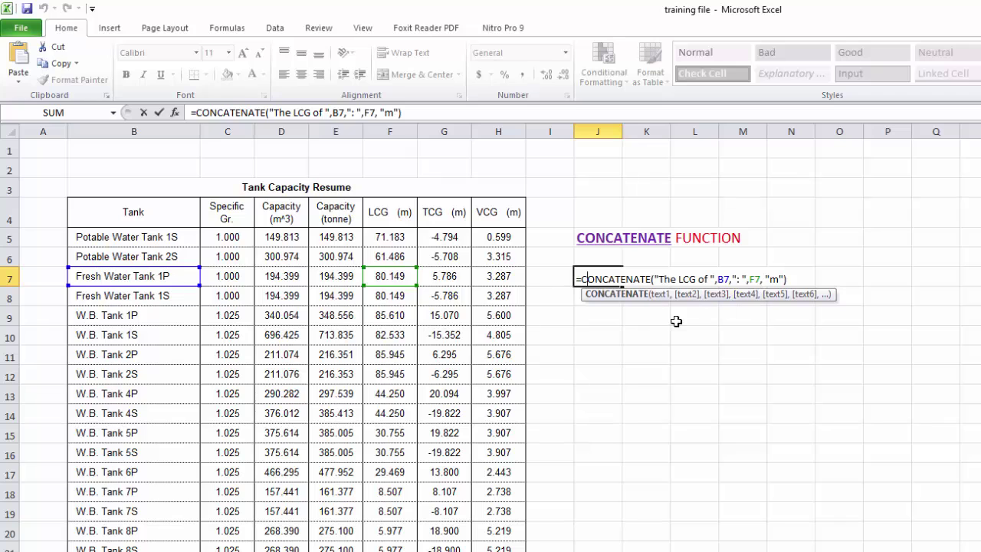
pyautogui.press('Return')
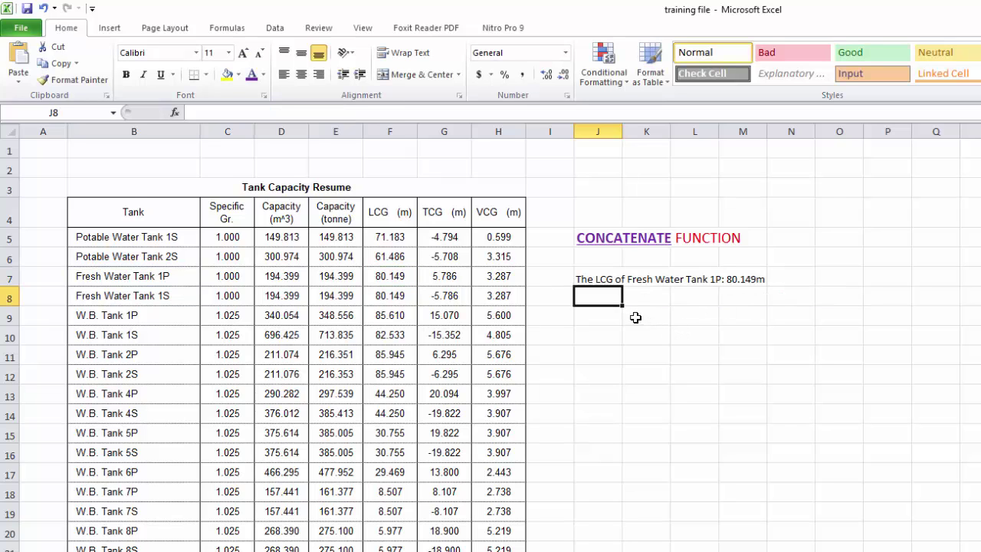
pyautogui.doubleClick(594, 279)
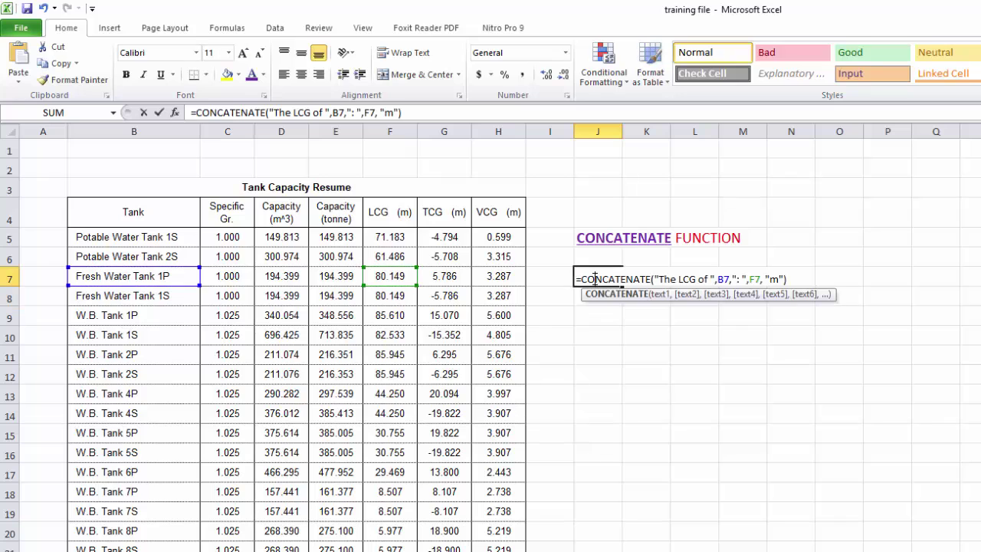
pyautogui.click(773, 279)
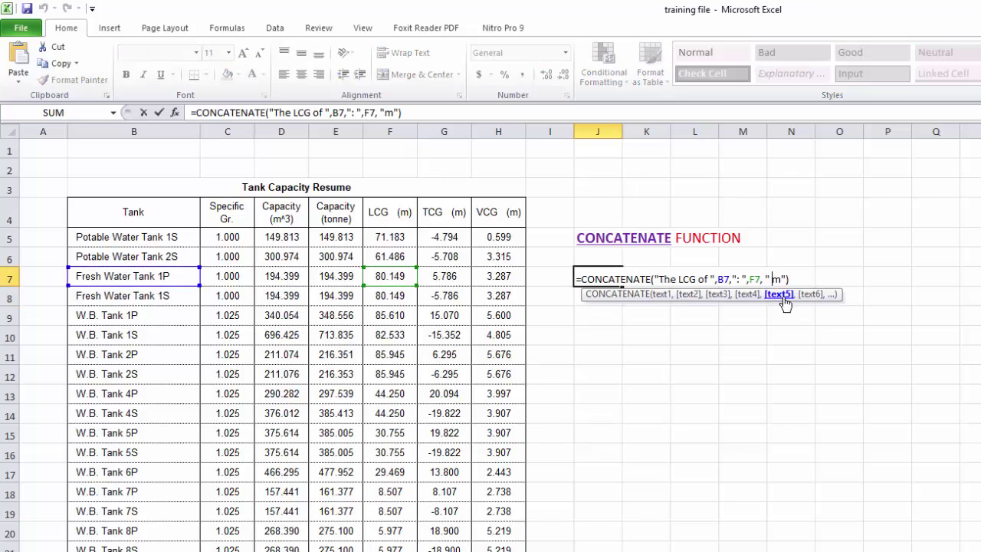
pyautogui.press('Return')
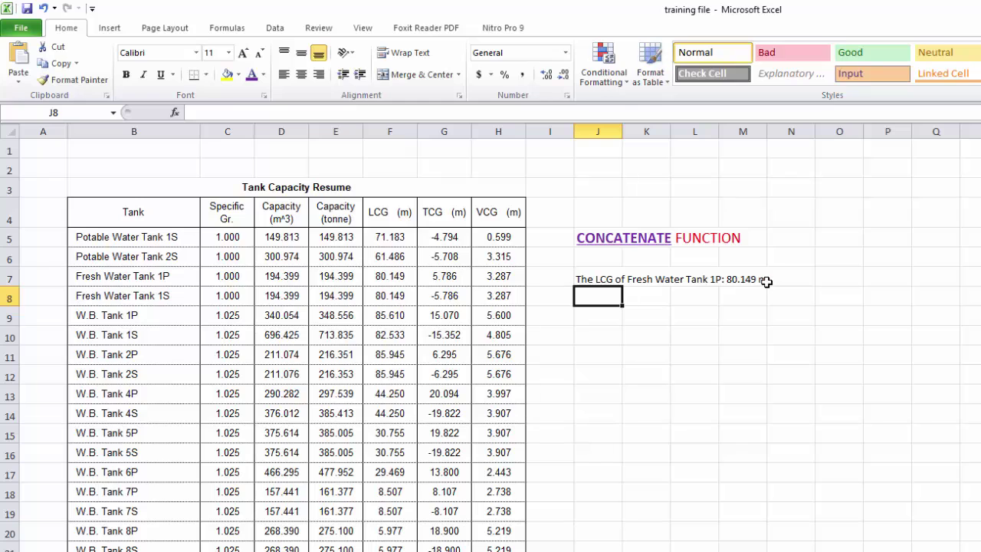
pyautogui.click(644, 343)
pyautogui.click(598, 300)
# Enter a CONCATENATE formula in J8 joining E5*F5 and E6*F6 with " and "
pyautogui.write('=')
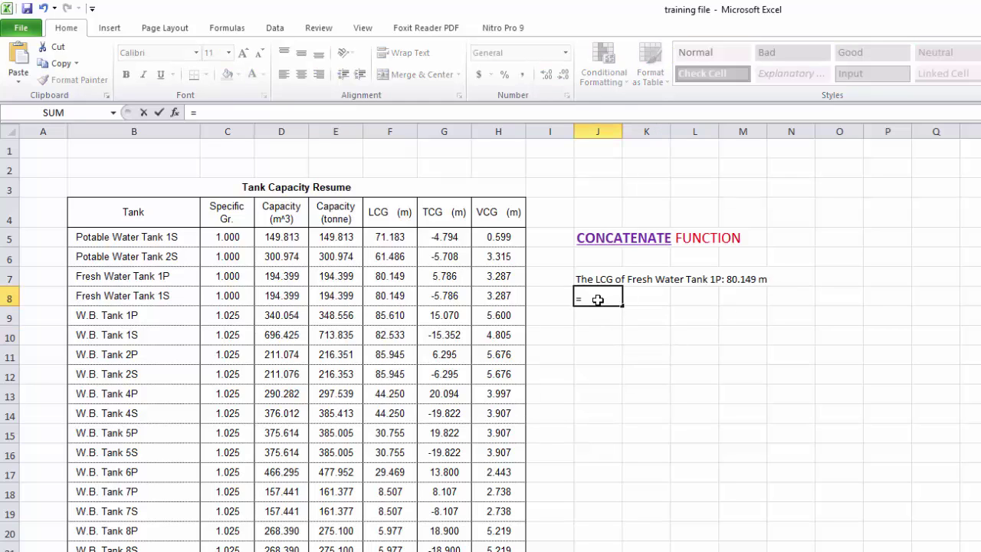
pyautogui.write('concatenate')
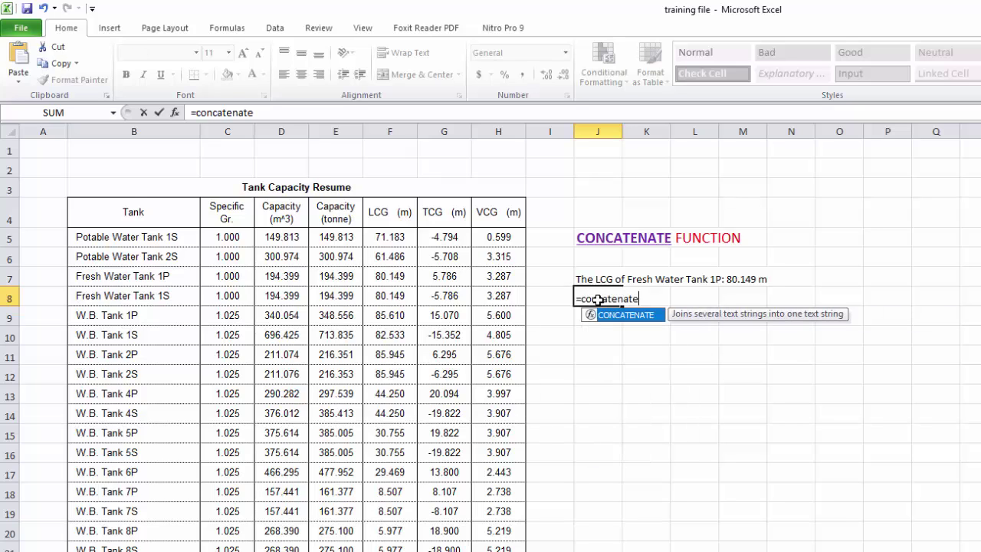
pyautogui.write('(')
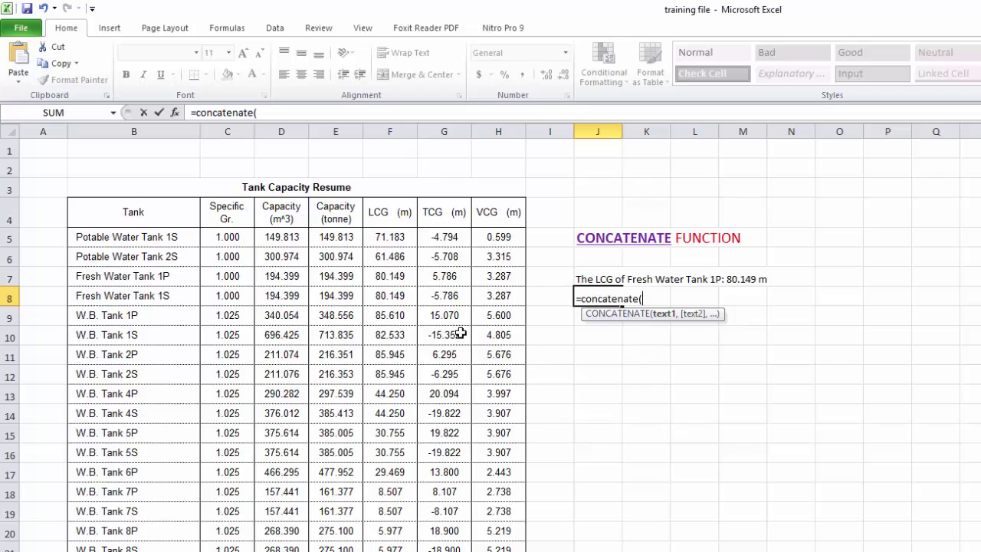
pyautogui.click(337, 239)
pyautogui.write('*')
pyautogui.click(400, 239)
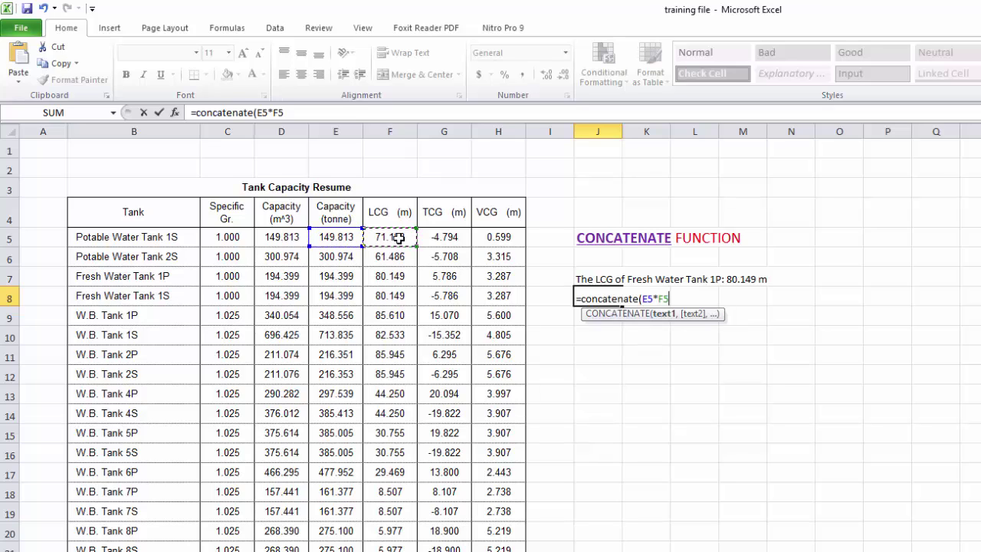
pyautogui.write(', " and')
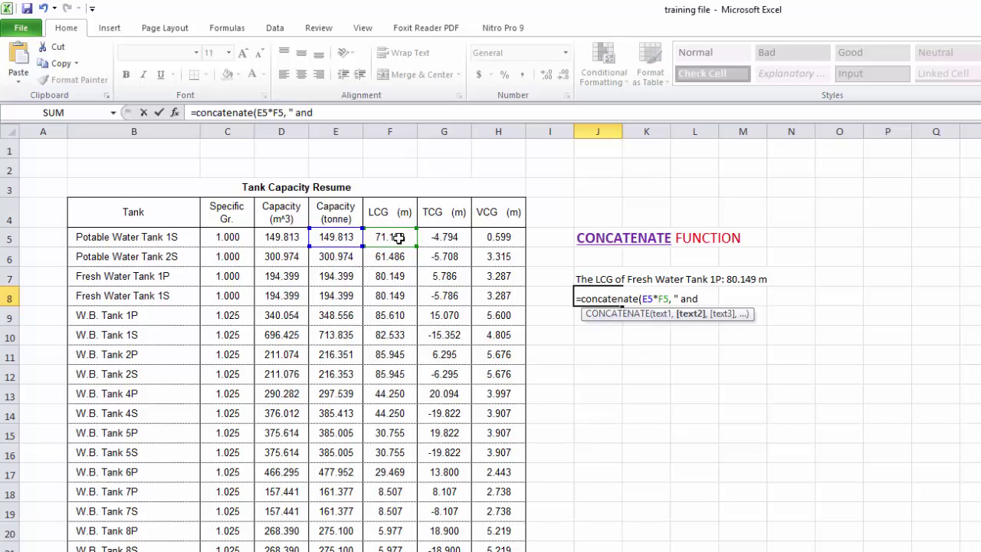
pyautogui.write(',')
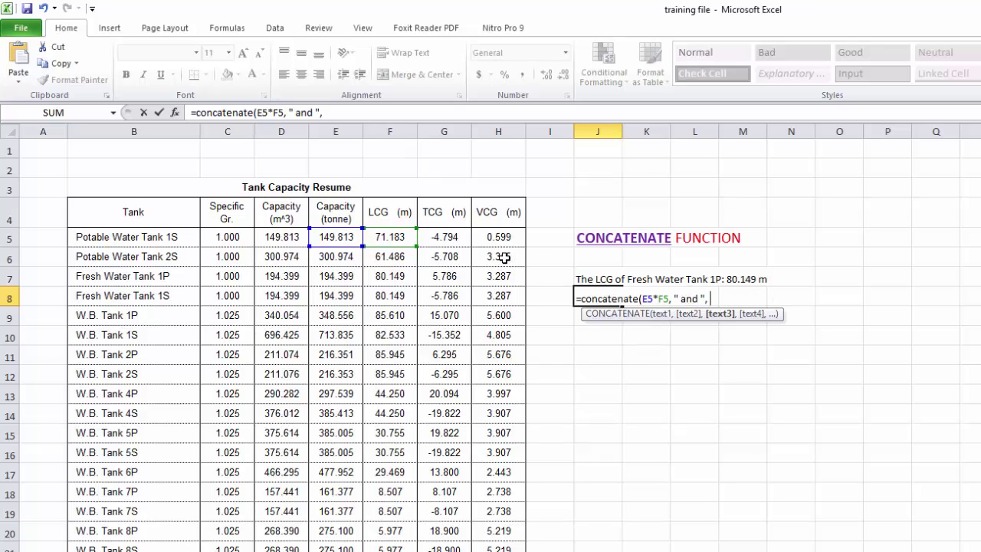
pyautogui.click(338, 260)
pyautogui.write('*')
pyautogui.click(395, 260)
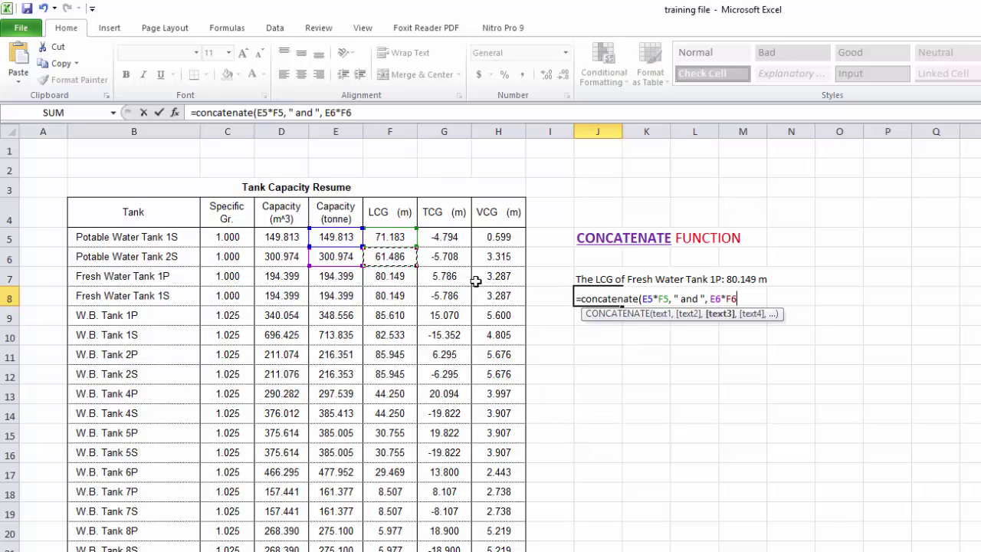
pyautogui.write(')')
pyautogui.press('Return')
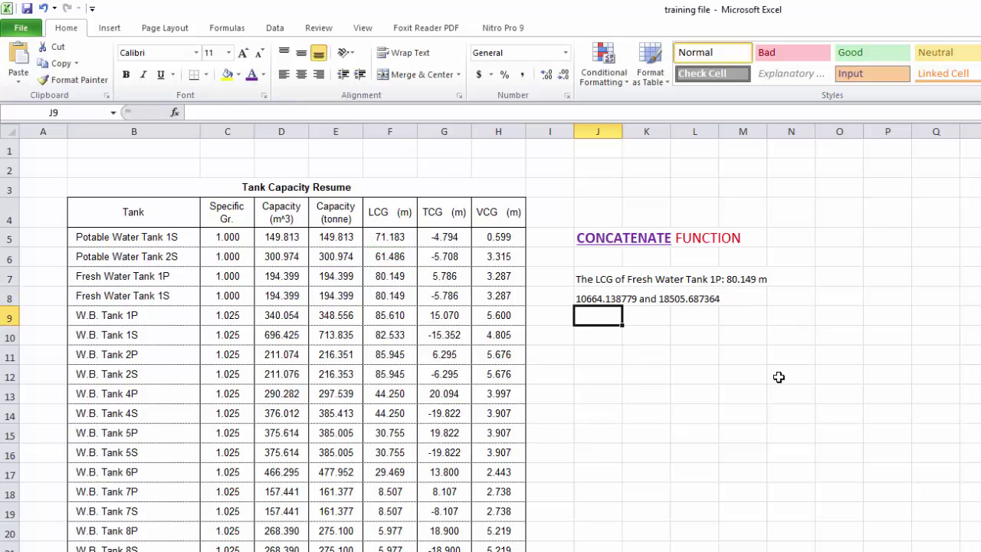
# Wrap E5*F5 in J8's formula with ROUND(...,2) so it shows 10664.14
pyautogui.click(606, 305)
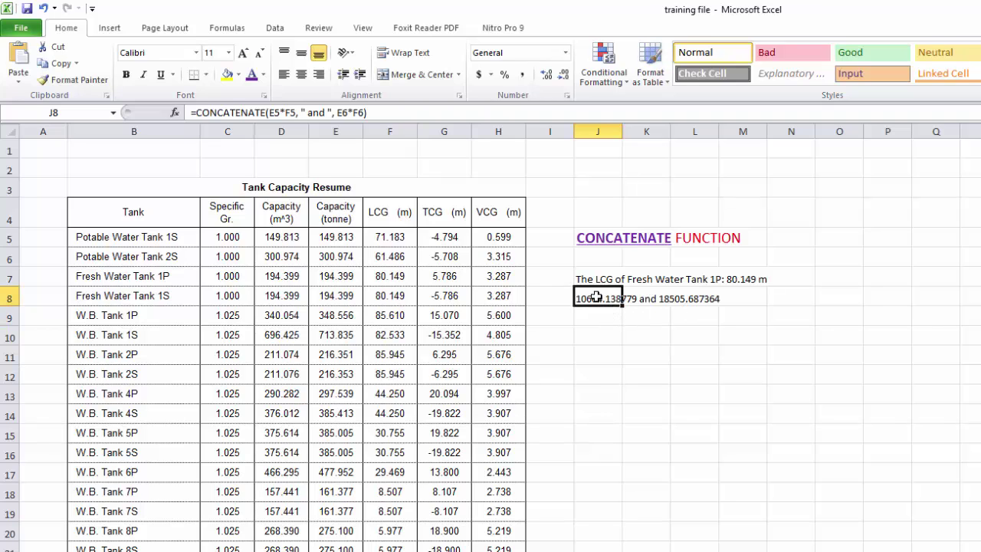
pyautogui.doubleClick(598, 298)
pyautogui.click(655, 298)
pyautogui.write('round')
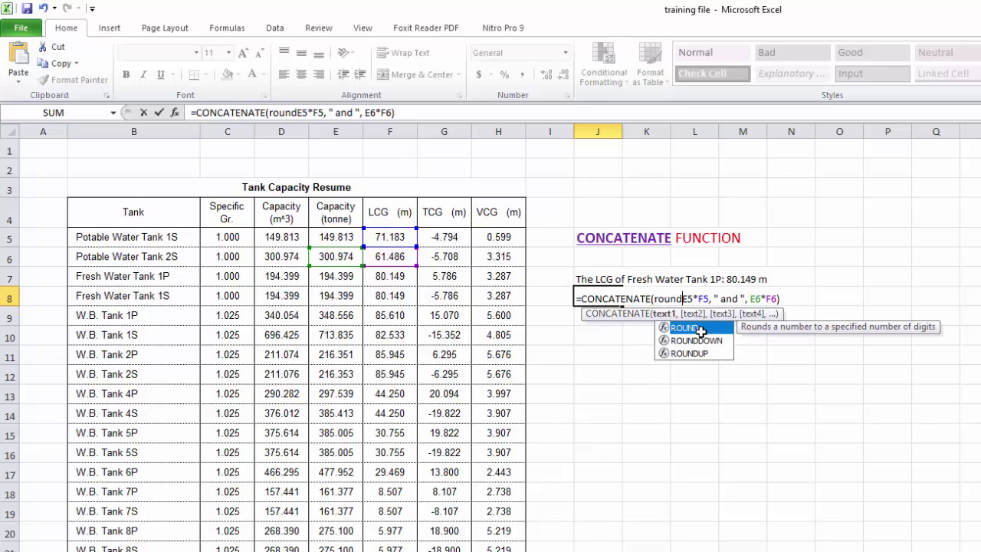
pyautogui.write('(')
pyautogui.click(713, 299)
pyautogui.write(',')
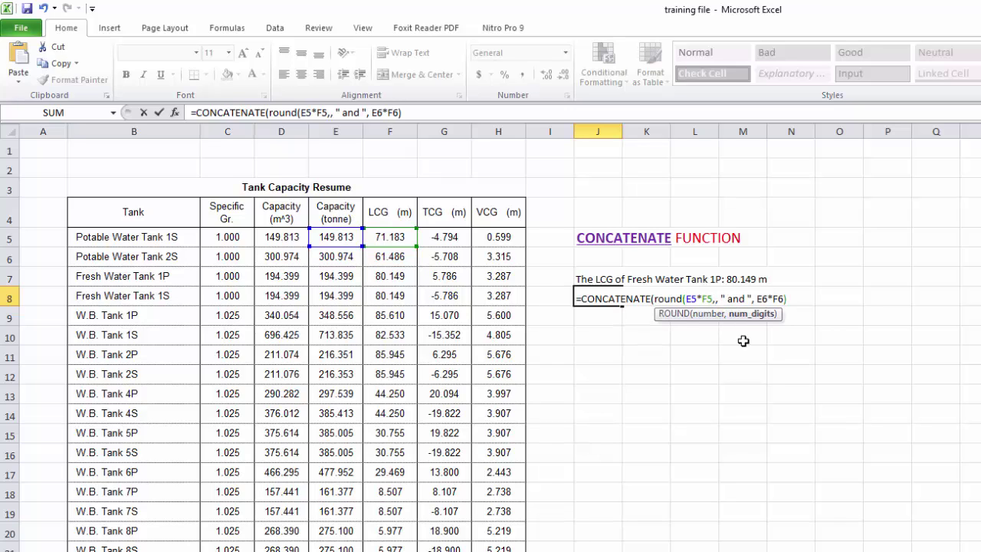
pyautogui.write('2)')
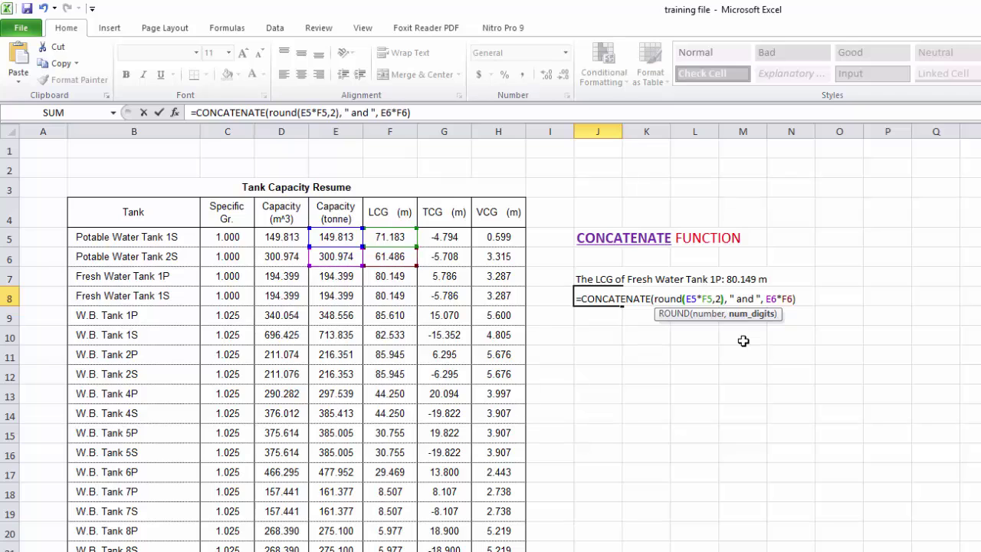
pyautogui.press('Return')
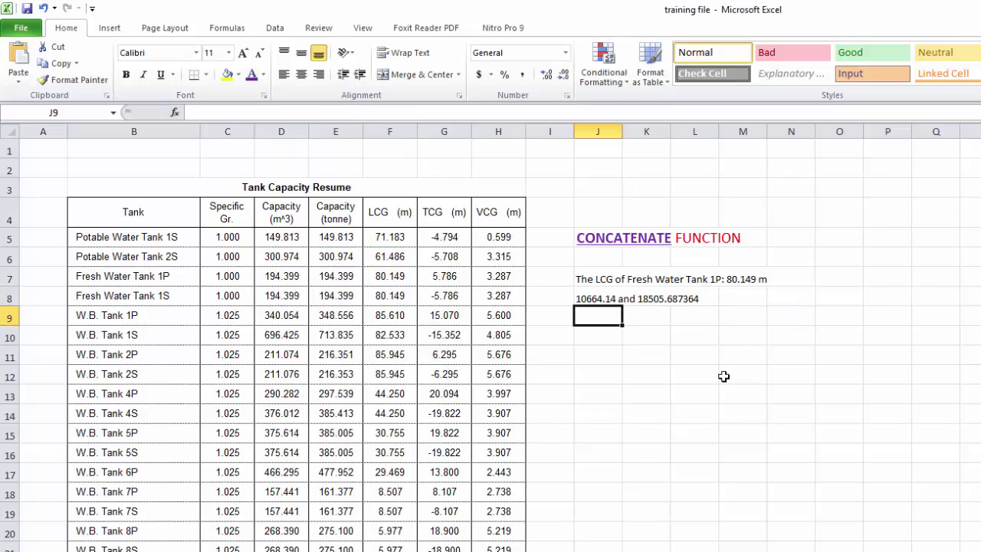
pyautogui.click(590, 300)
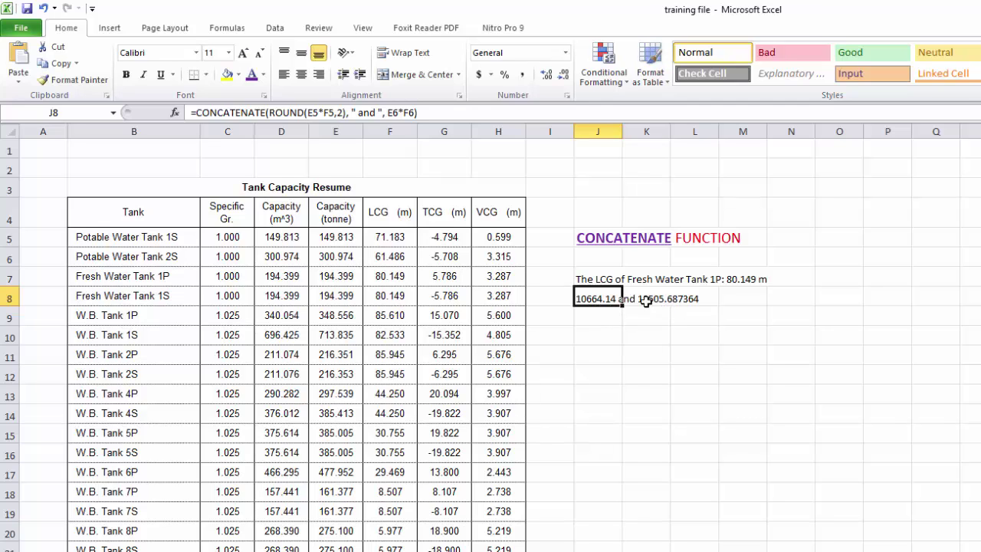
pyautogui.click(630, 395)
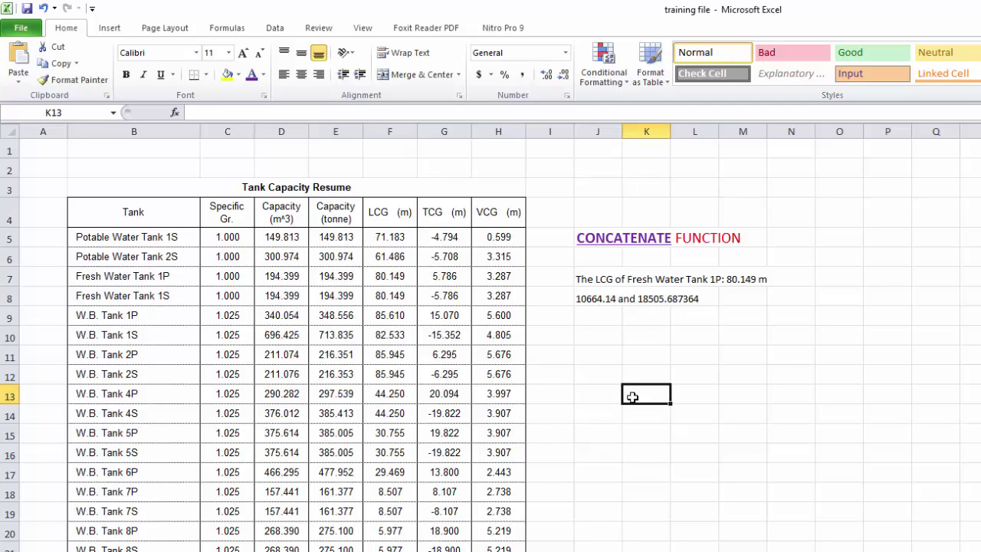
pyautogui.click(594, 237)
pyautogui.click(592, 299)
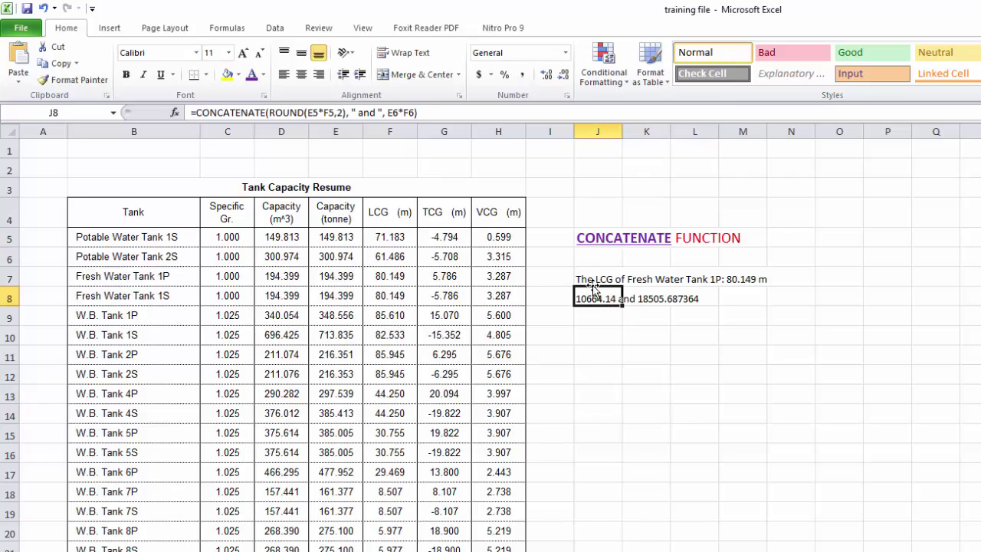
pyautogui.click(584, 239)
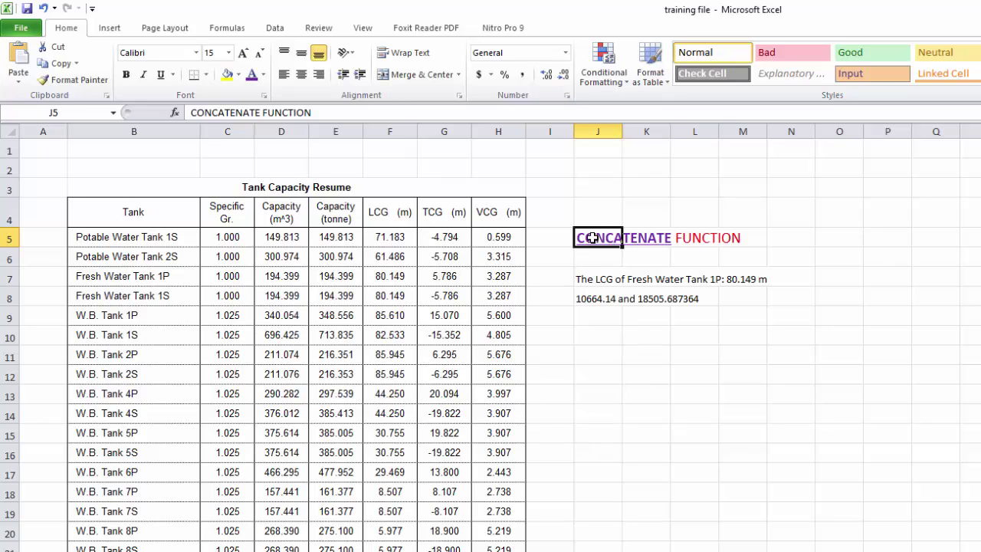
pyautogui.moveTo(587, 242); pyautogui.dragTo(592, 299)
pyautogui.click(623, 390)
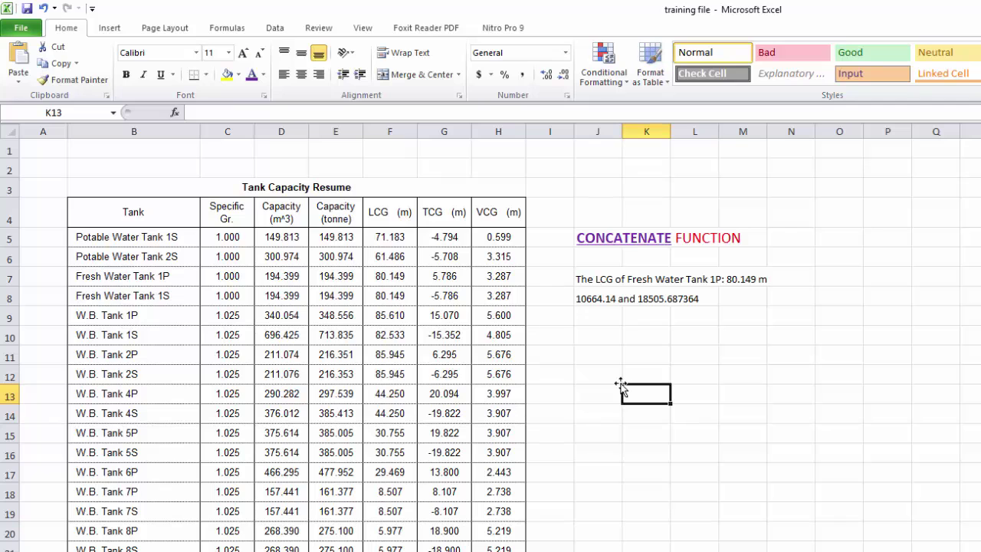
pyautogui.click(663, 368)
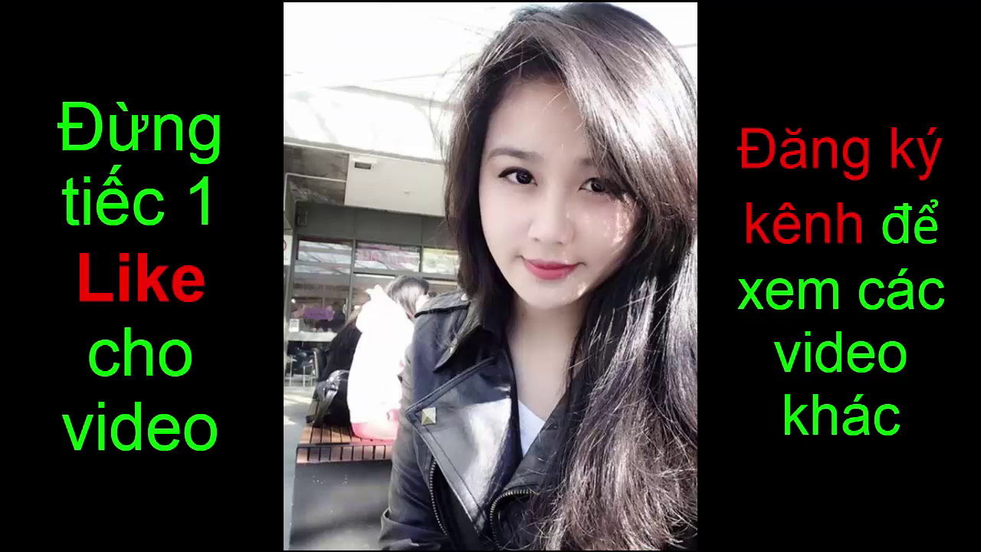